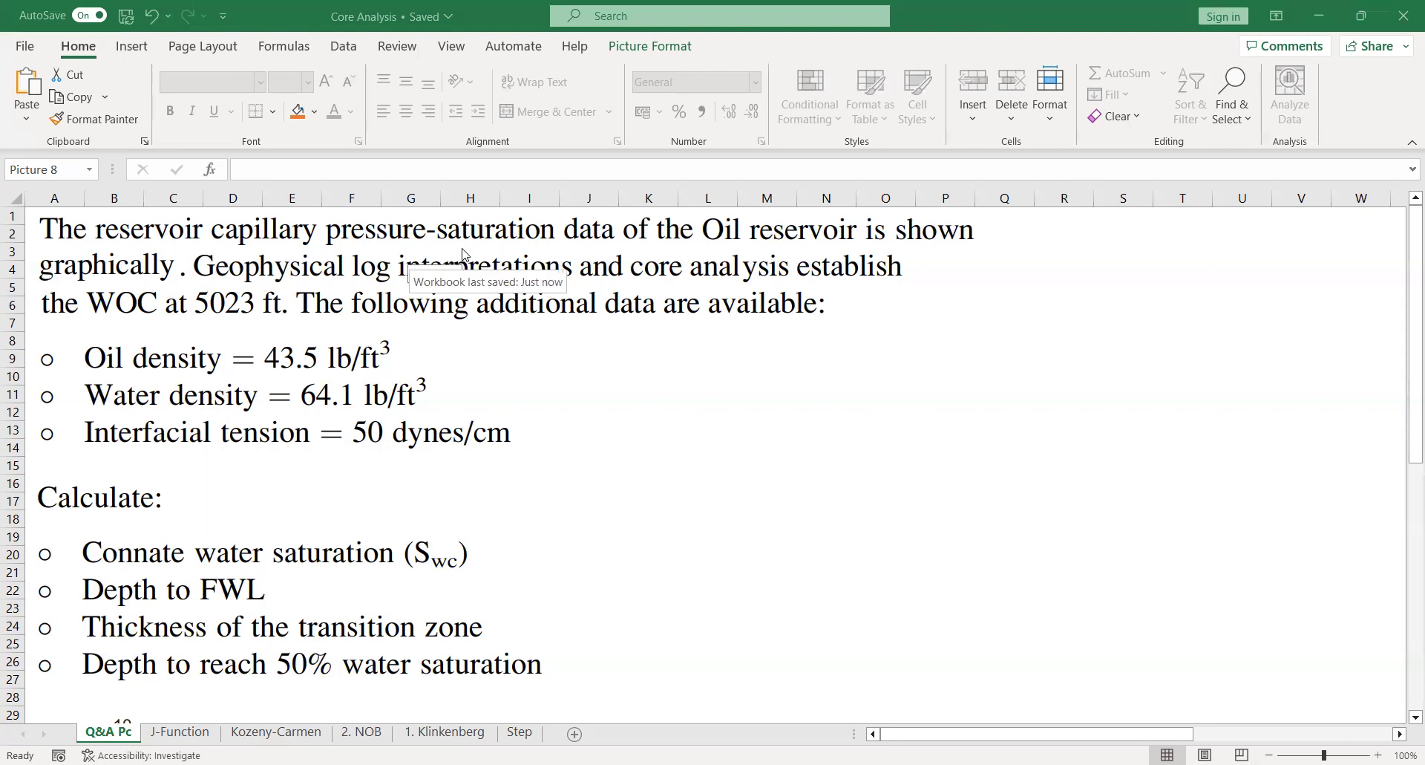
# Check the problem statement and Pc–Sw chart pictures by selecting each in turn
pyautogui.click(898, 394)
pyautogui.click(1237, 352)
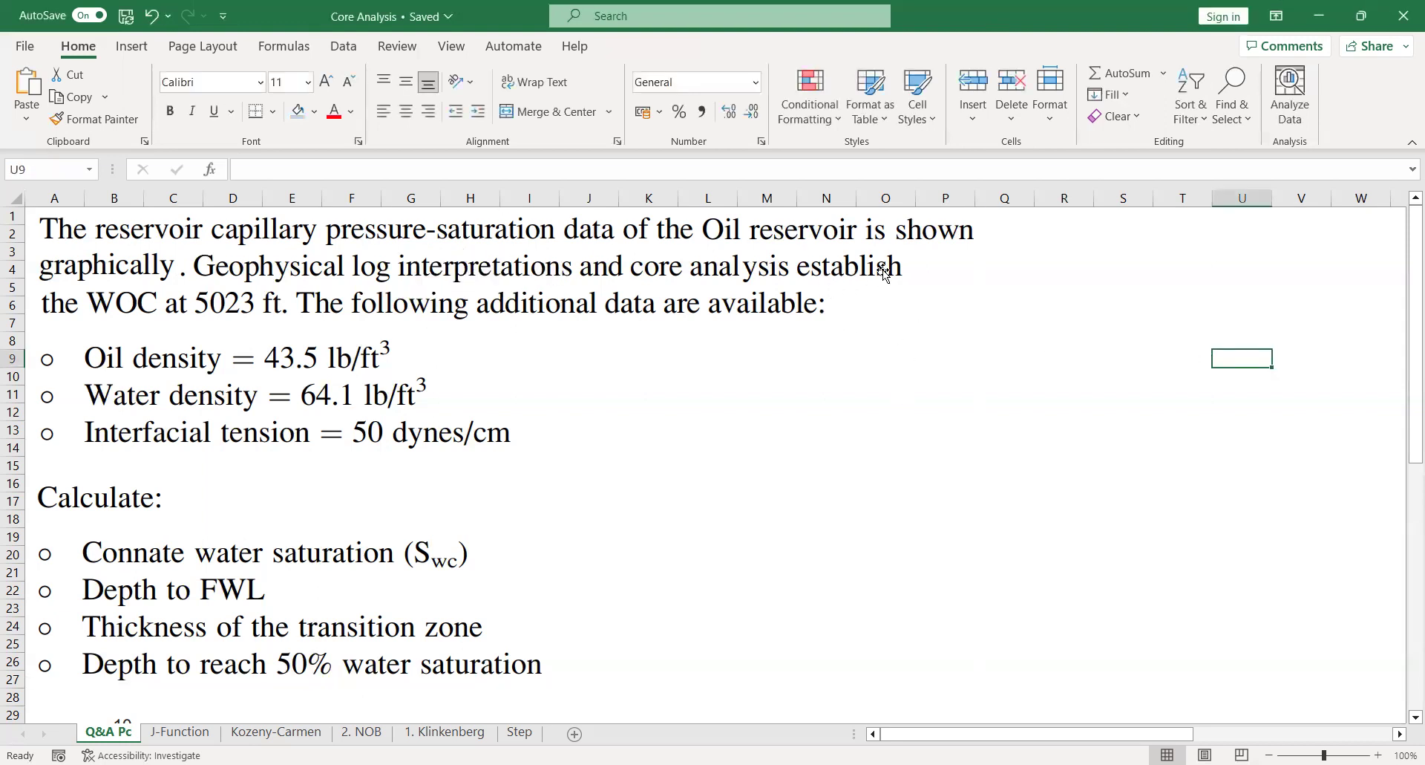
pyautogui.scroll(-9, 216, 342)
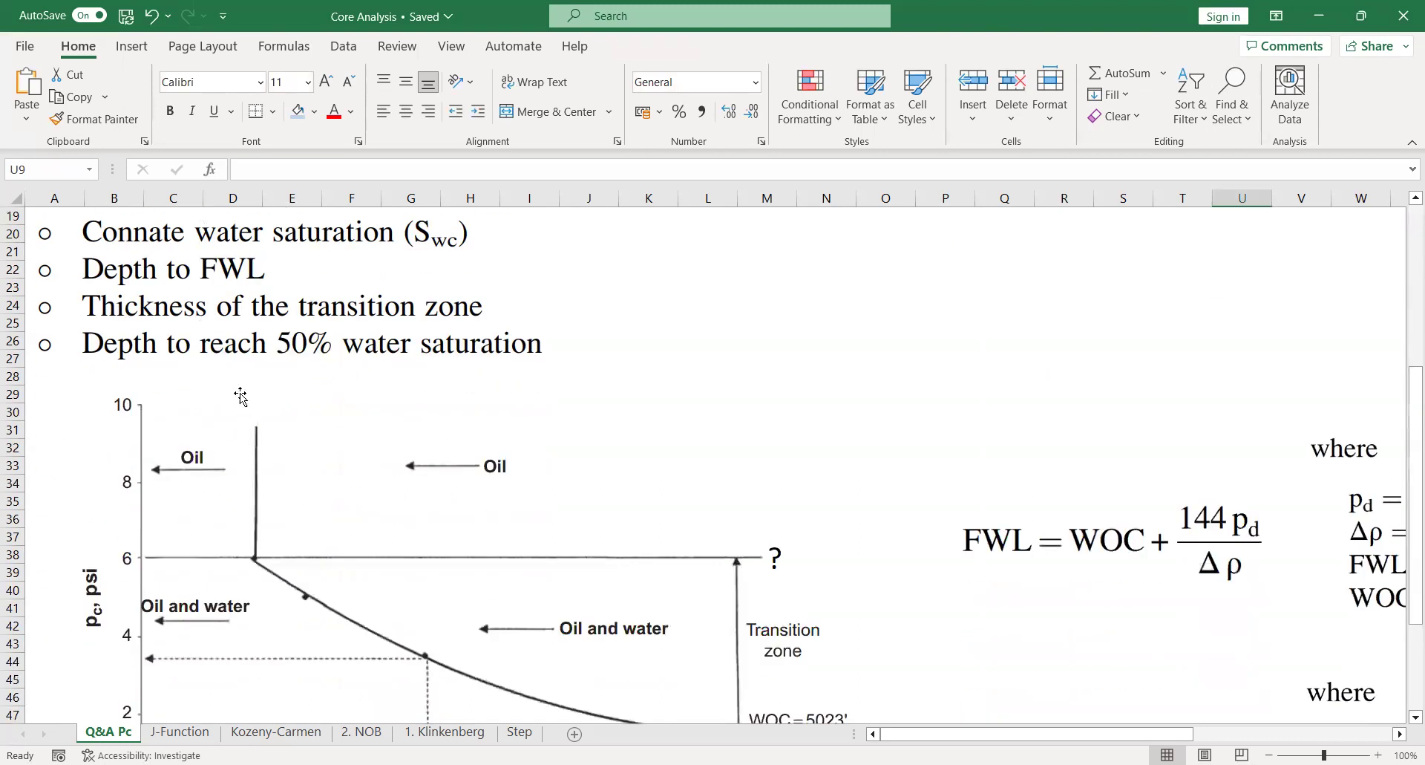
pyautogui.click(288, 400)
pyautogui.scroll(9, 492, 388)
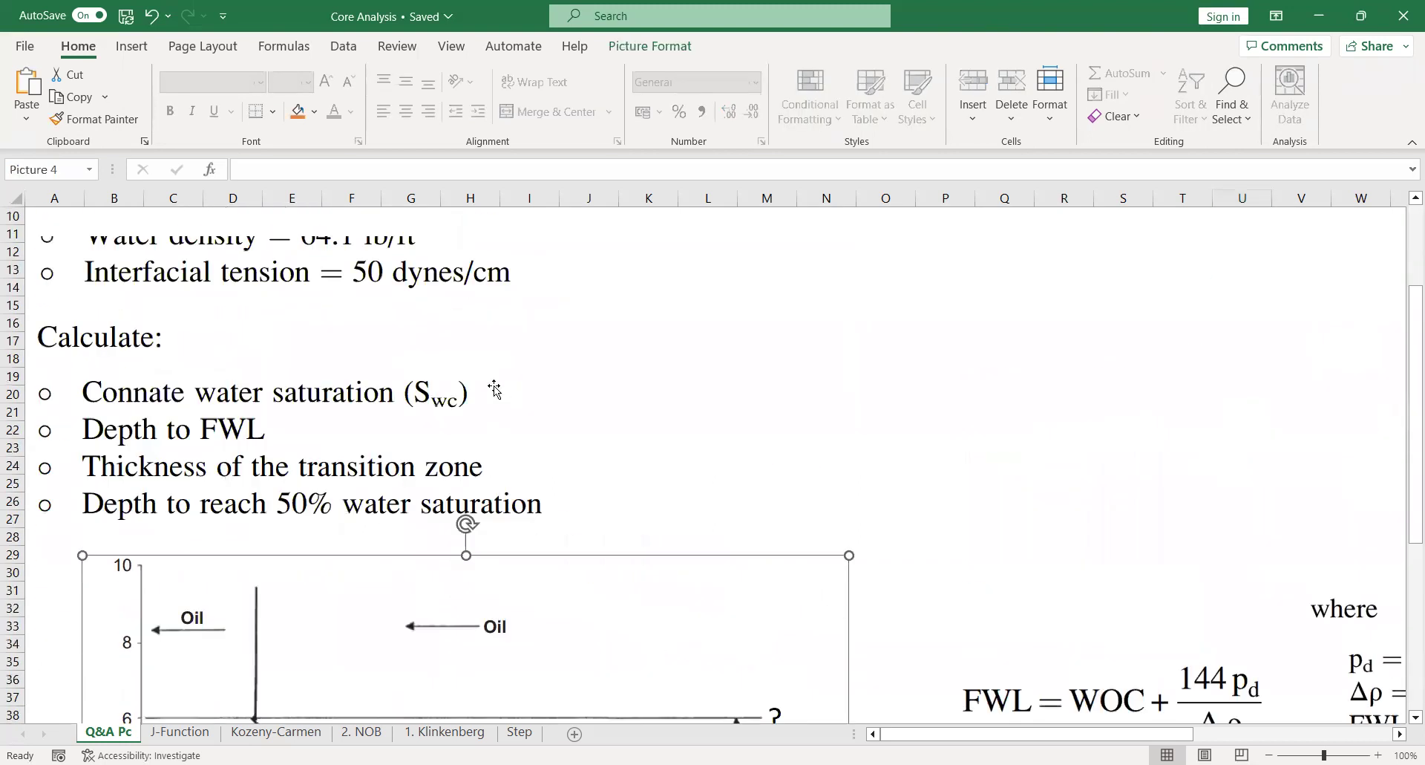
pyautogui.scroll(-7, 469, 409)
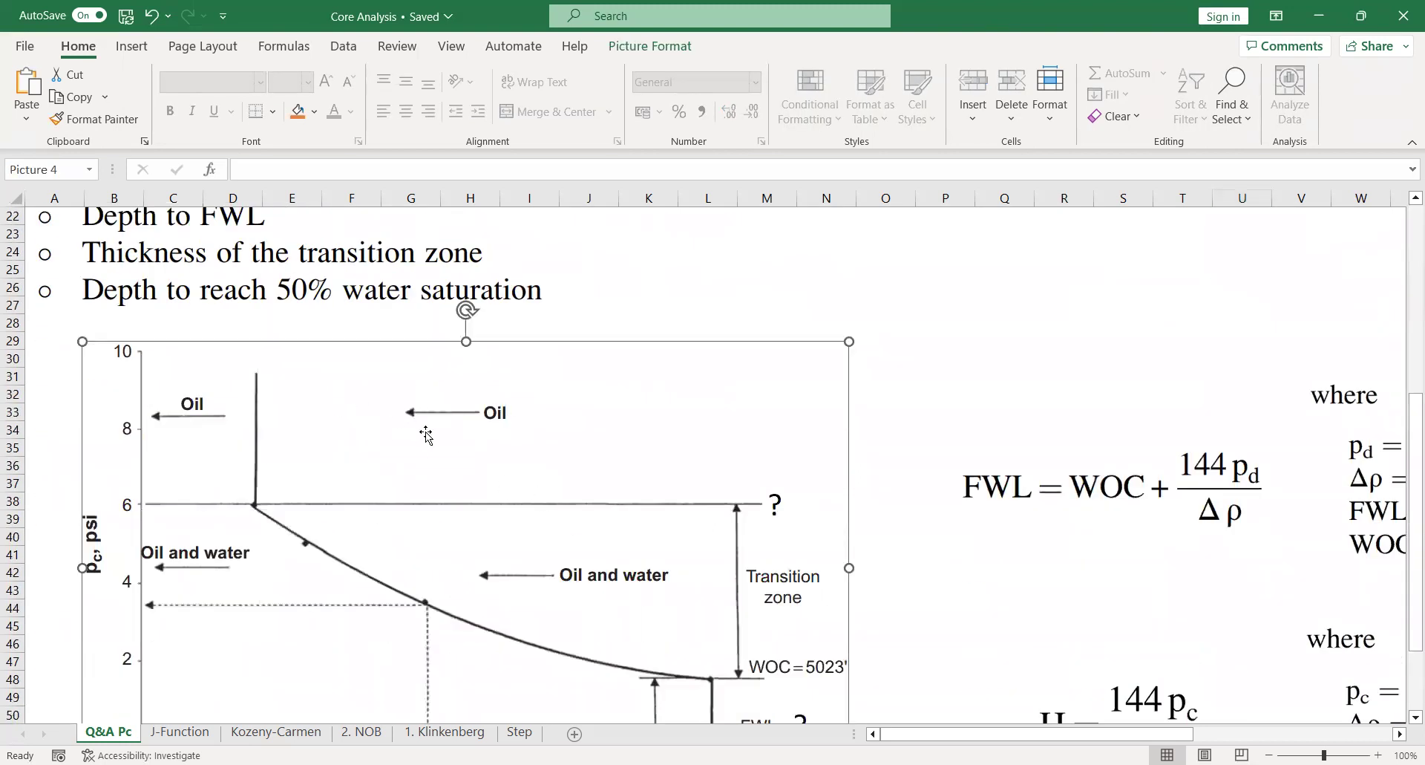
pyautogui.scroll(7, 427, 436)
pyautogui.click(951, 420)
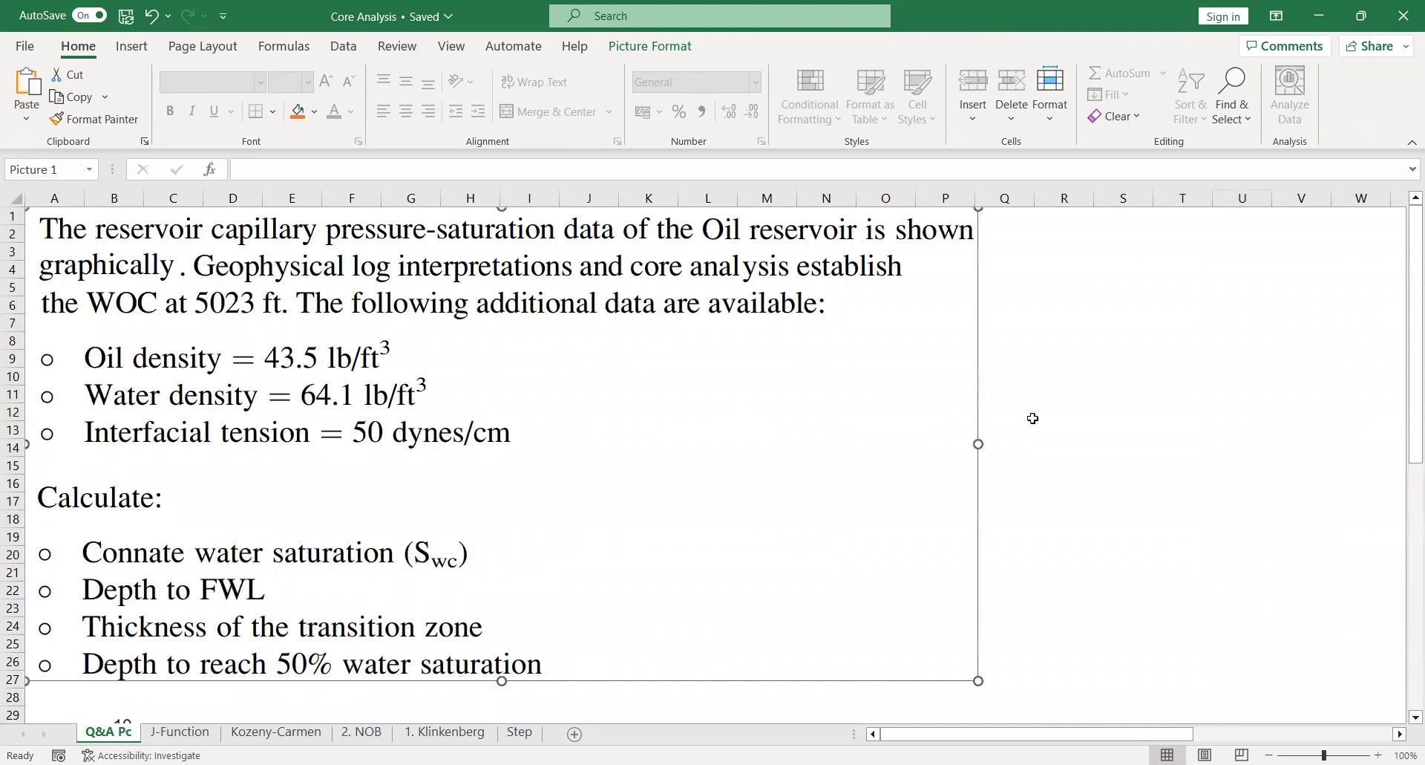
pyautogui.click(1128, 415)
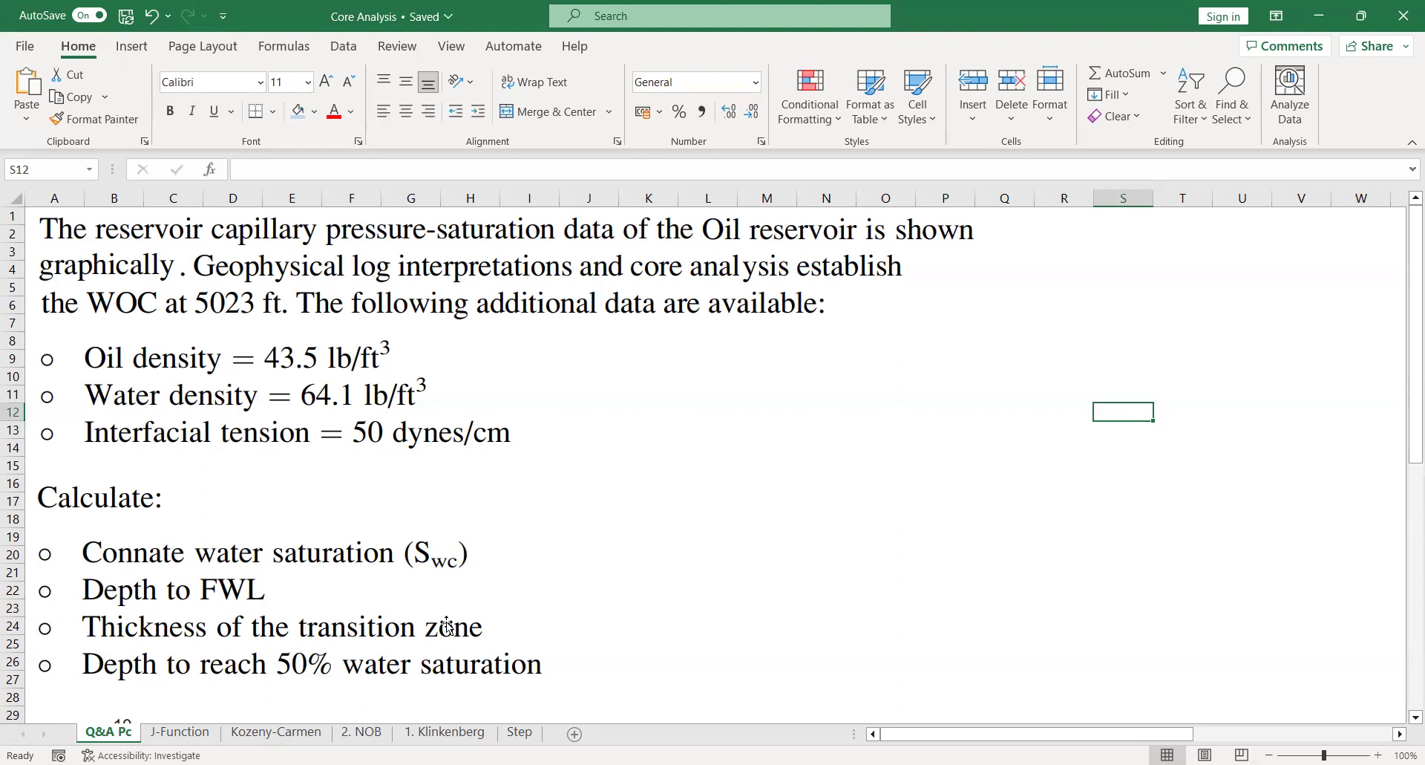
# Give the Pc–Sw chart picture a solid 0.75 pt outline border through Format Picture
pyautogui.scroll(-8, 447, 628)
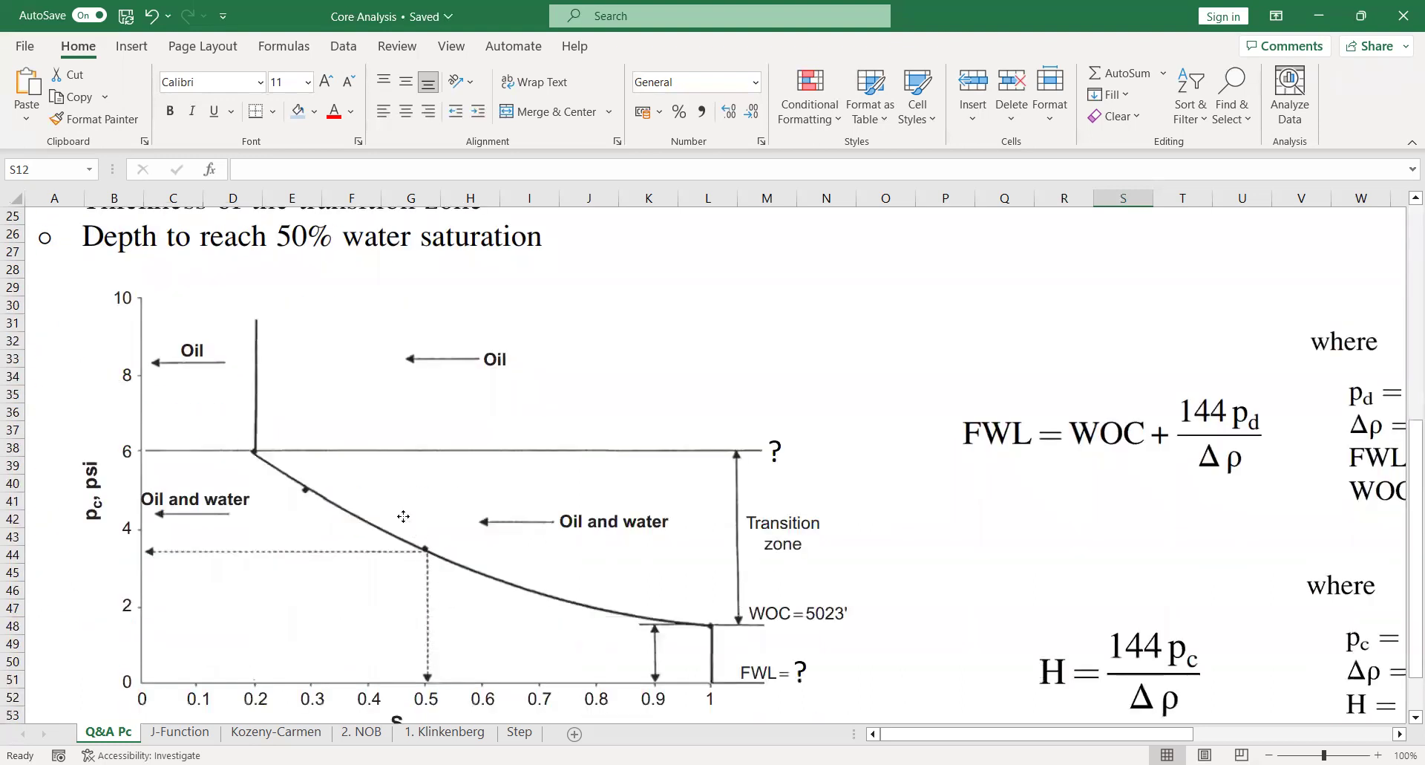
pyautogui.click(403, 516)
pyautogui.rightClick(561, 392)
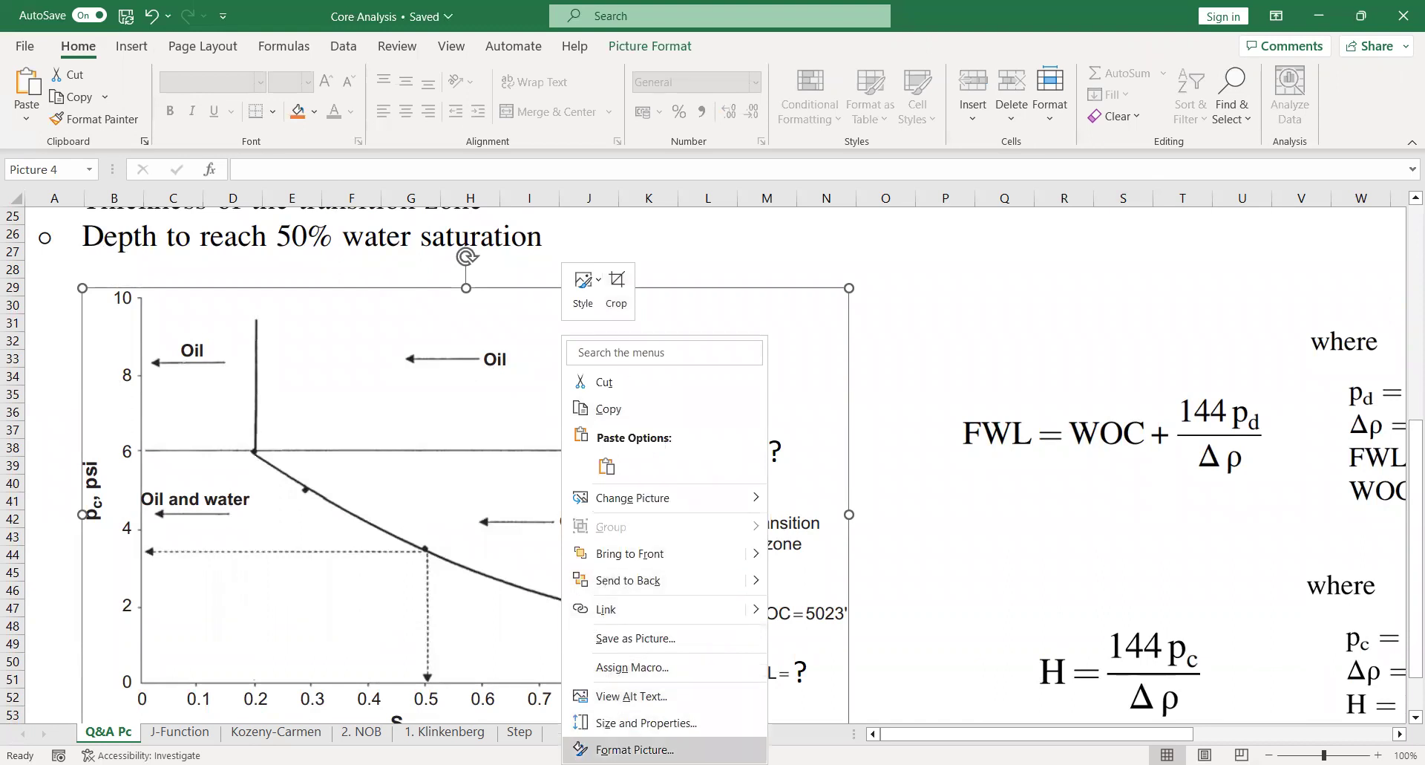
pyautogui.click(635, 750)
pyautogui.click(1188, 246)
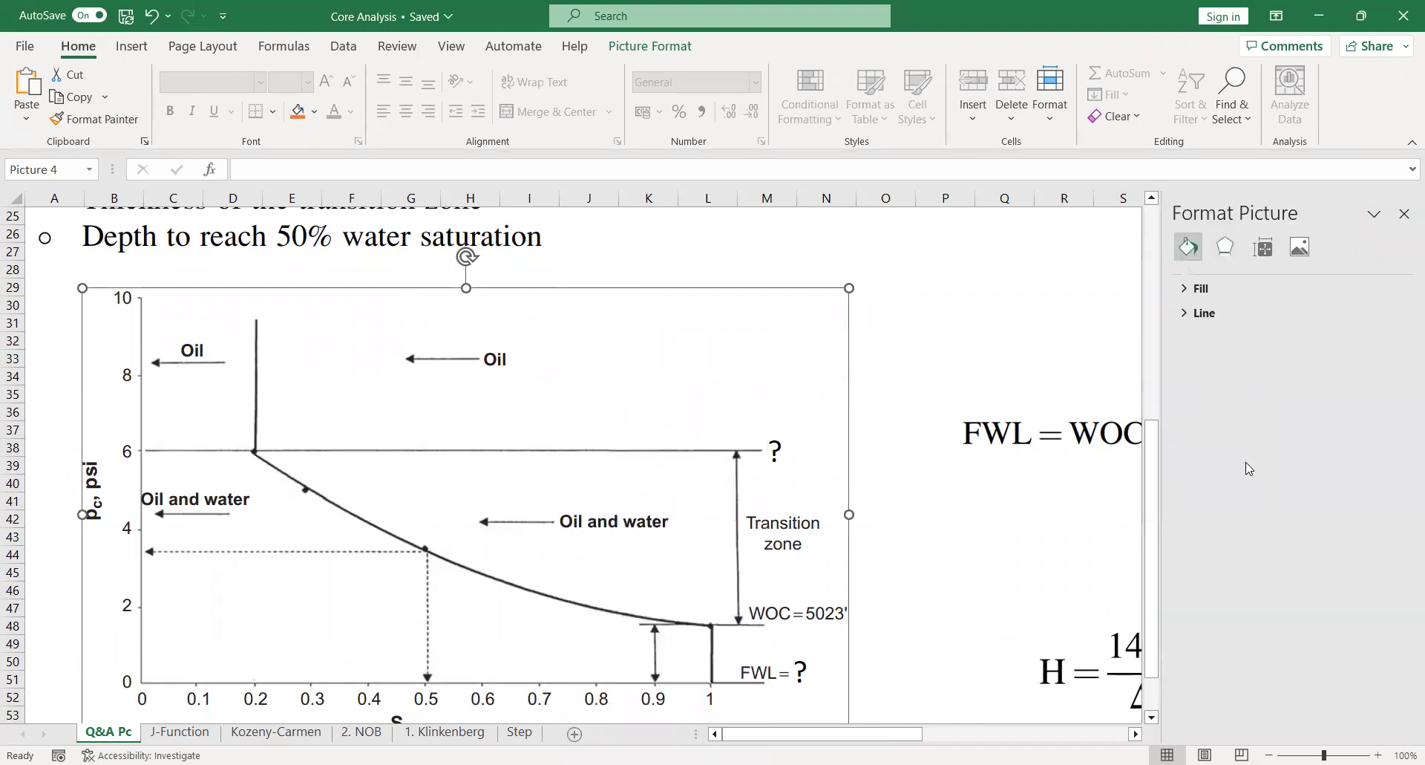
pyautogui.click(1185, 312)
pyautogui.click(1198, 363)
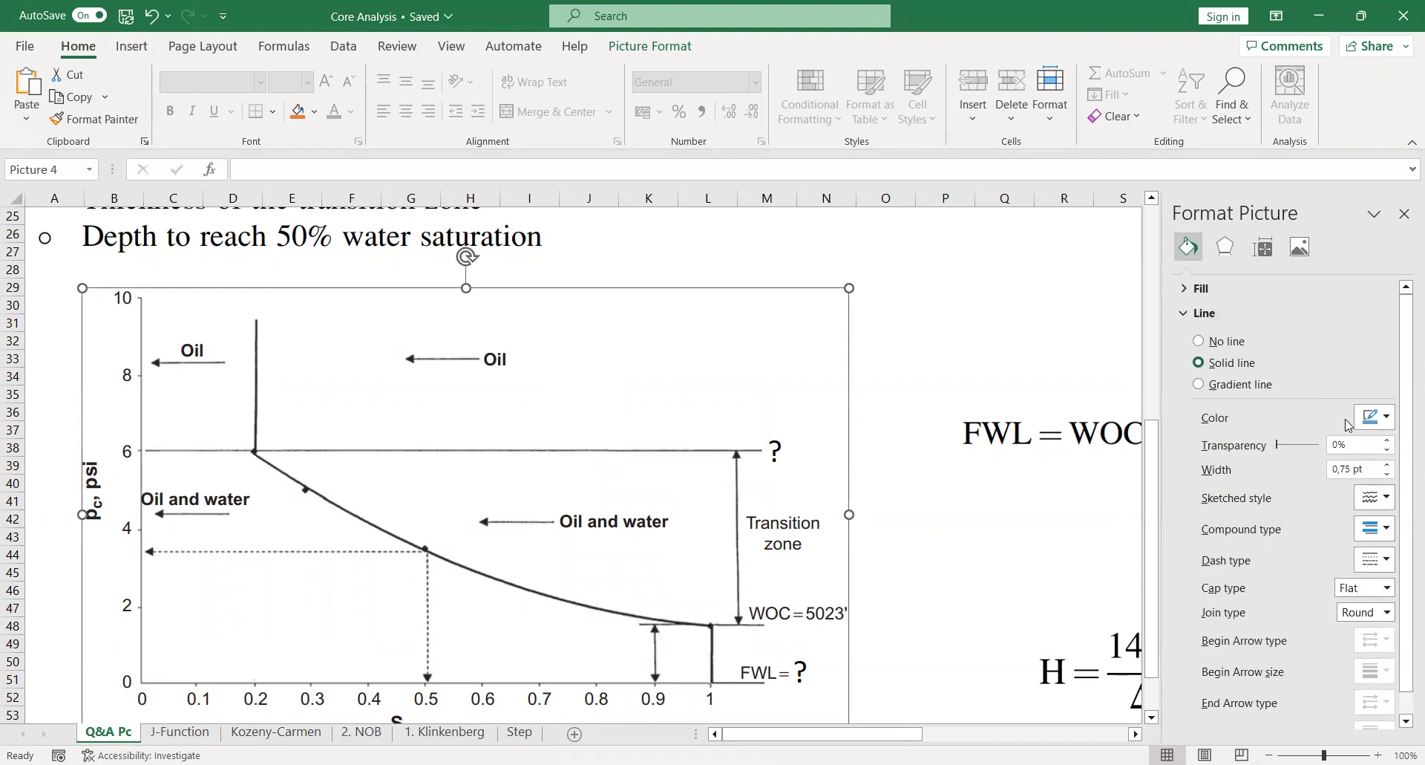
pyautogui.click(886, 340)
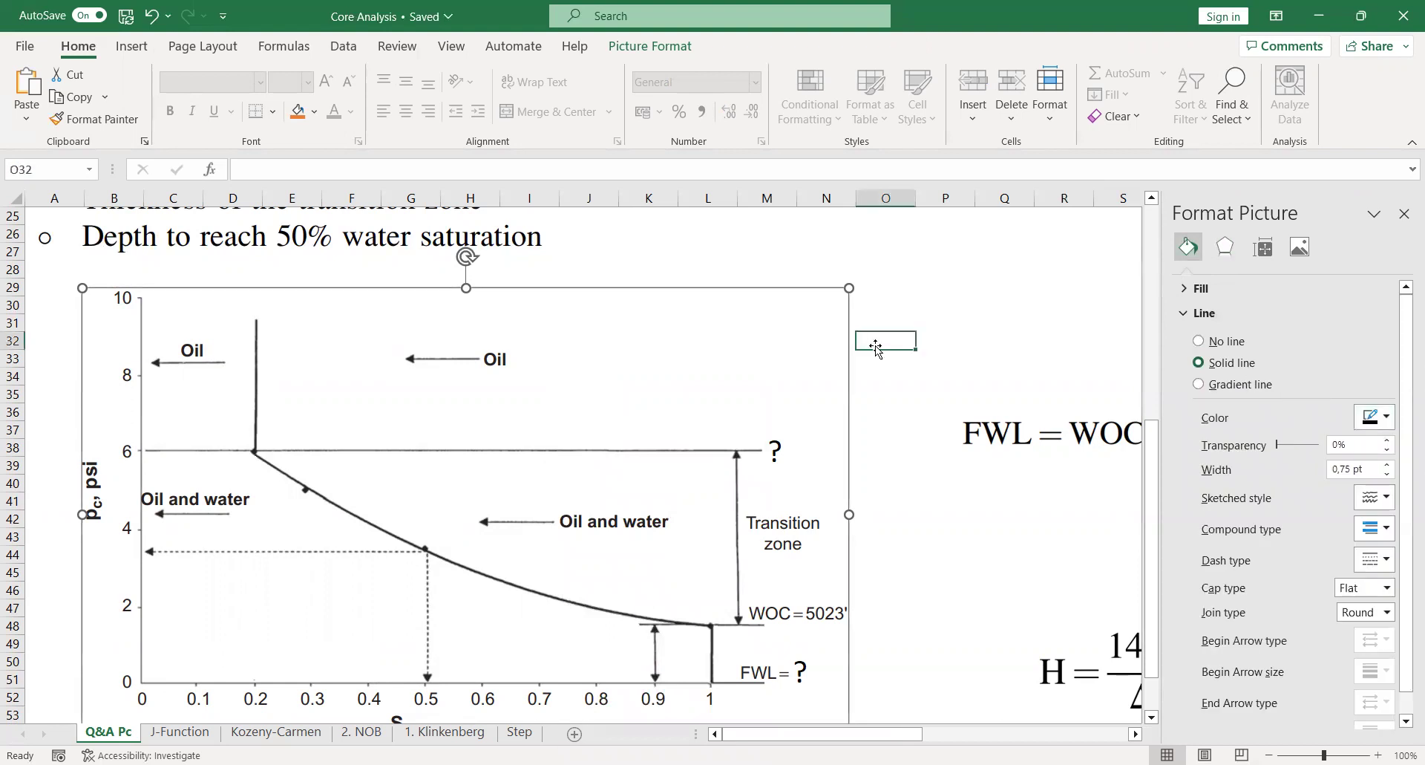
pyautogui.click(1404, 213)
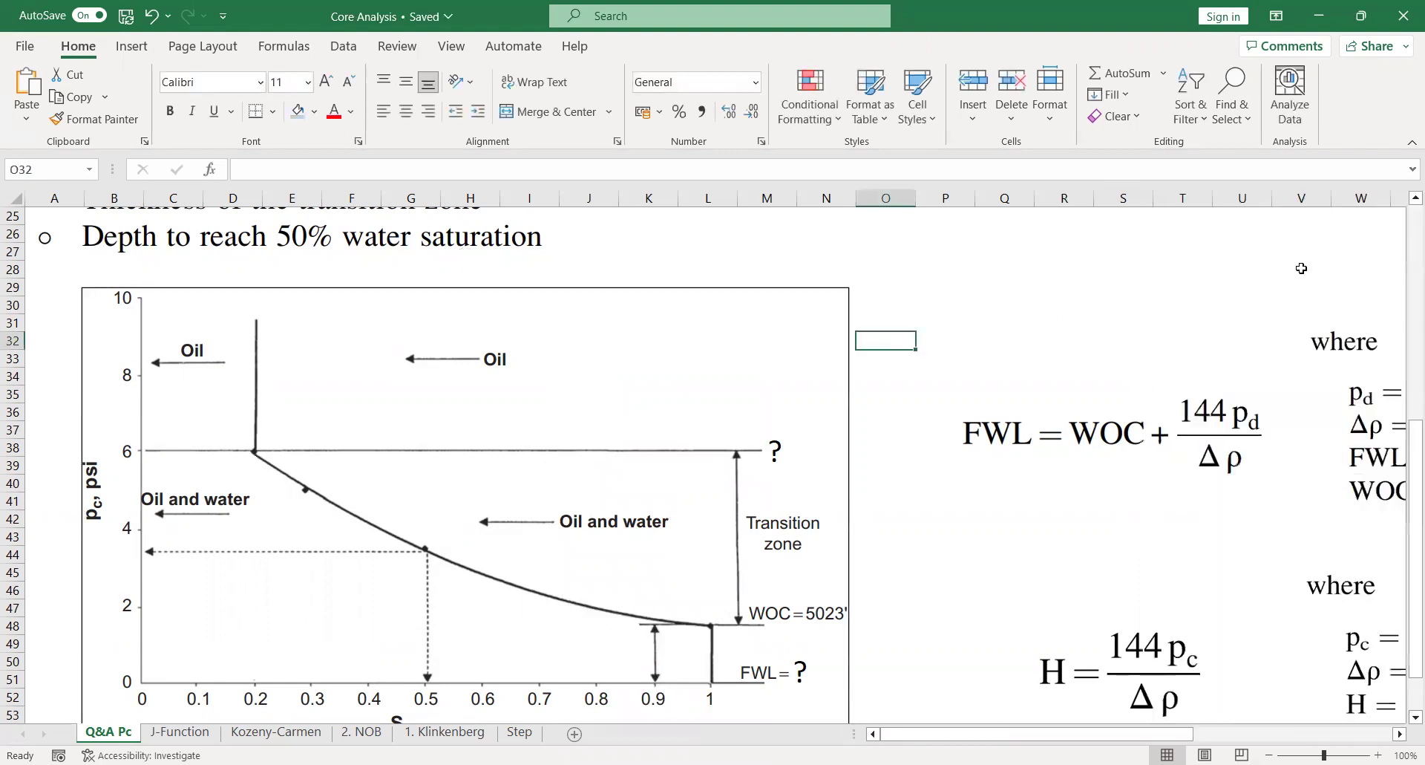
pyautogui.scroll(-1, 856, 401)
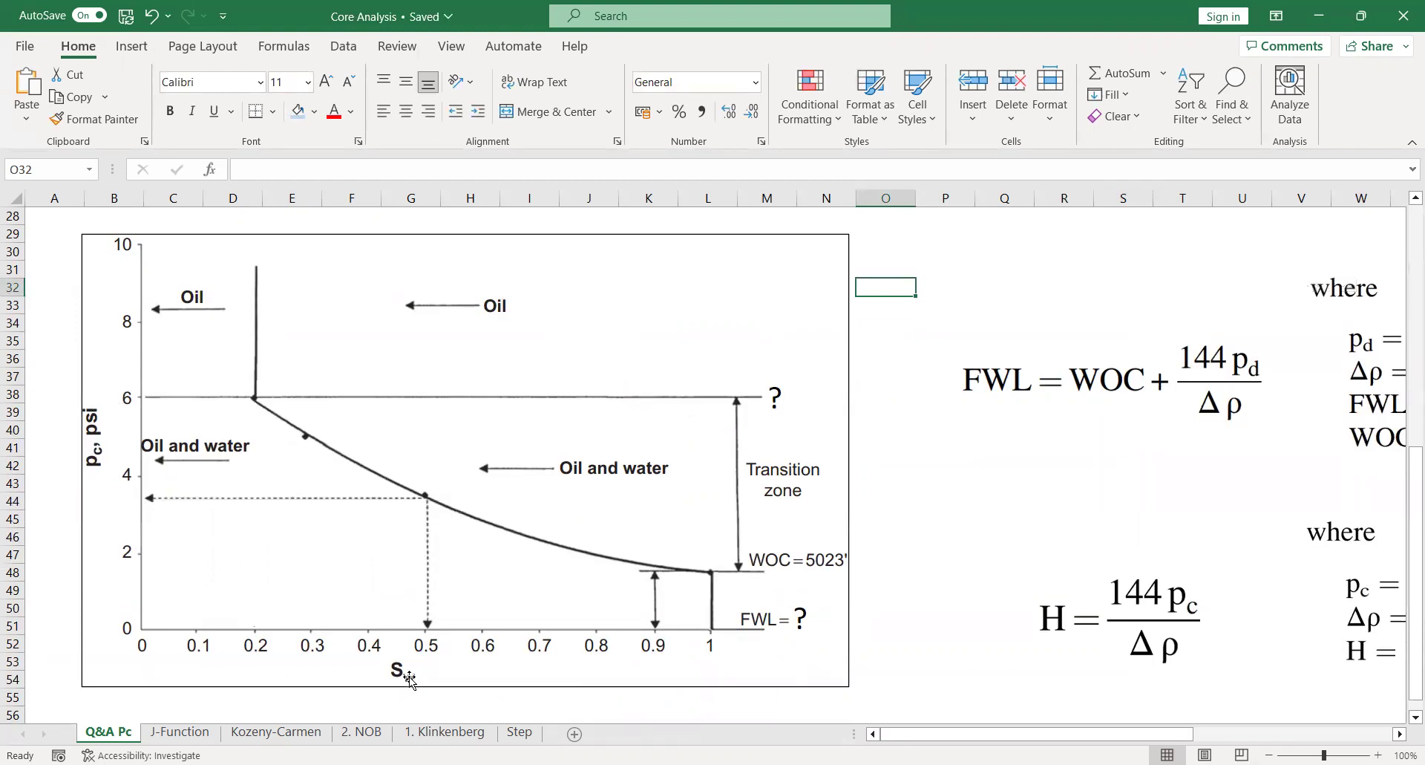
pyautogui.click(974, 596)
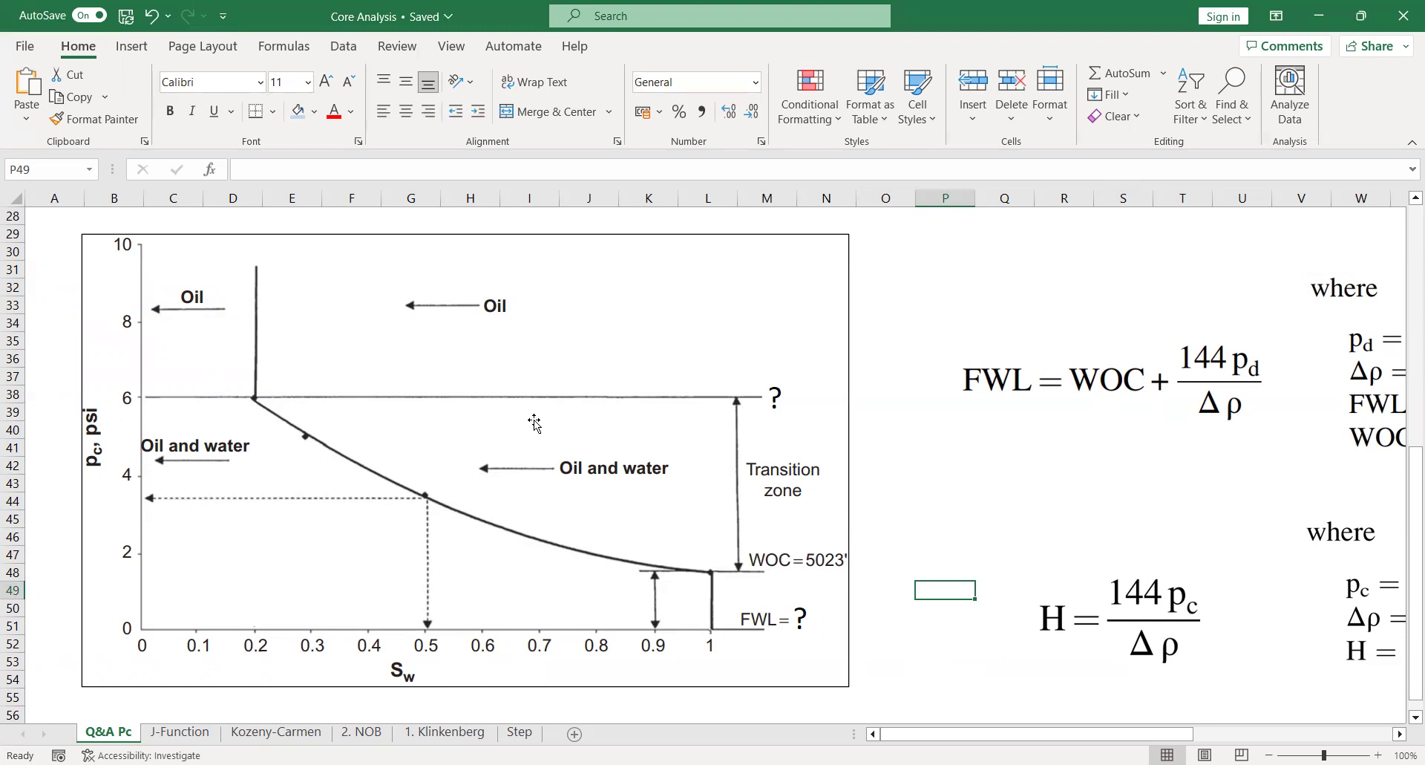
# Scroll right and nudge the FWL = WOC + 144 pd/Δρ equation picture slightly up-left
pyautogui.scroll(5, 401, 418)
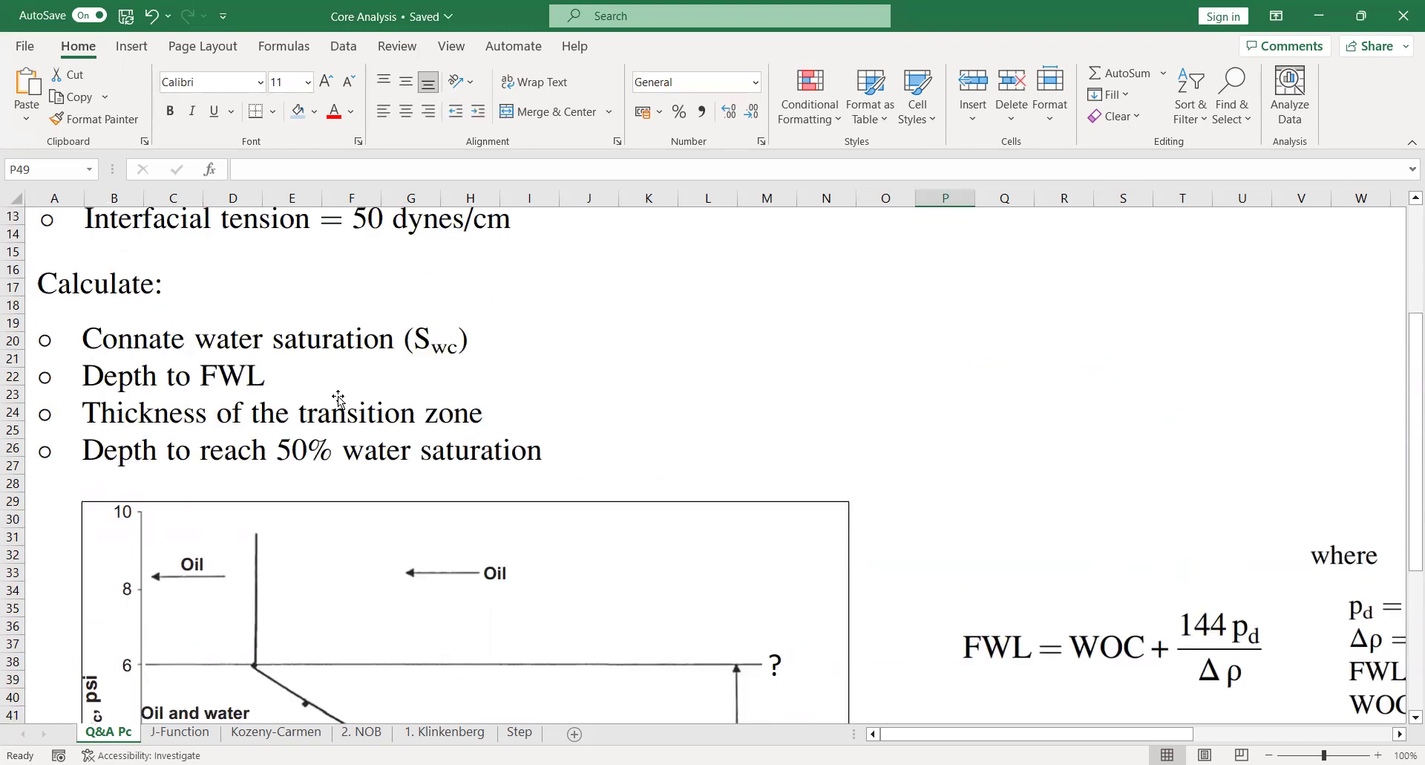
pyautogui.scroll(-2, 987, 512)
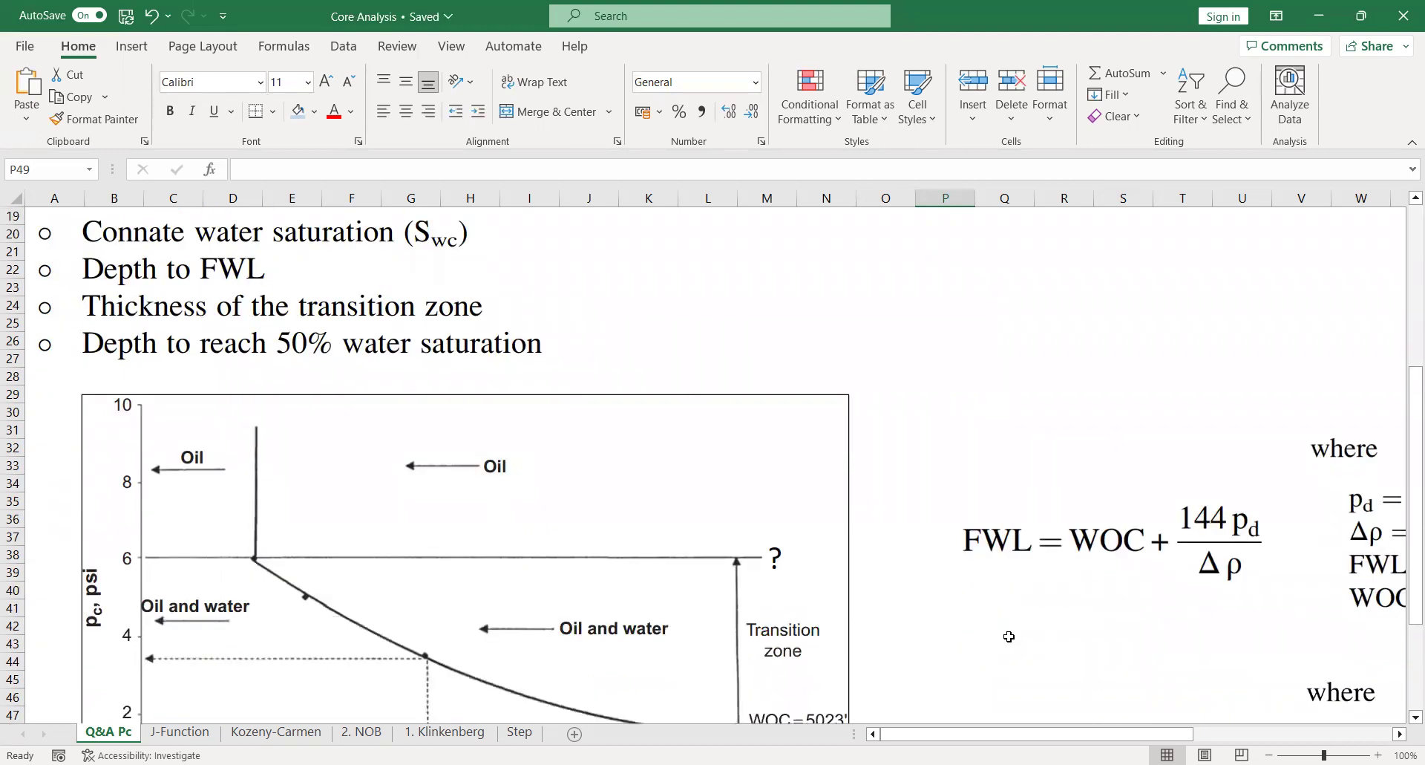
pyautogui.moveTo(964, 737); pyautogui.dragTo(1026, 737)
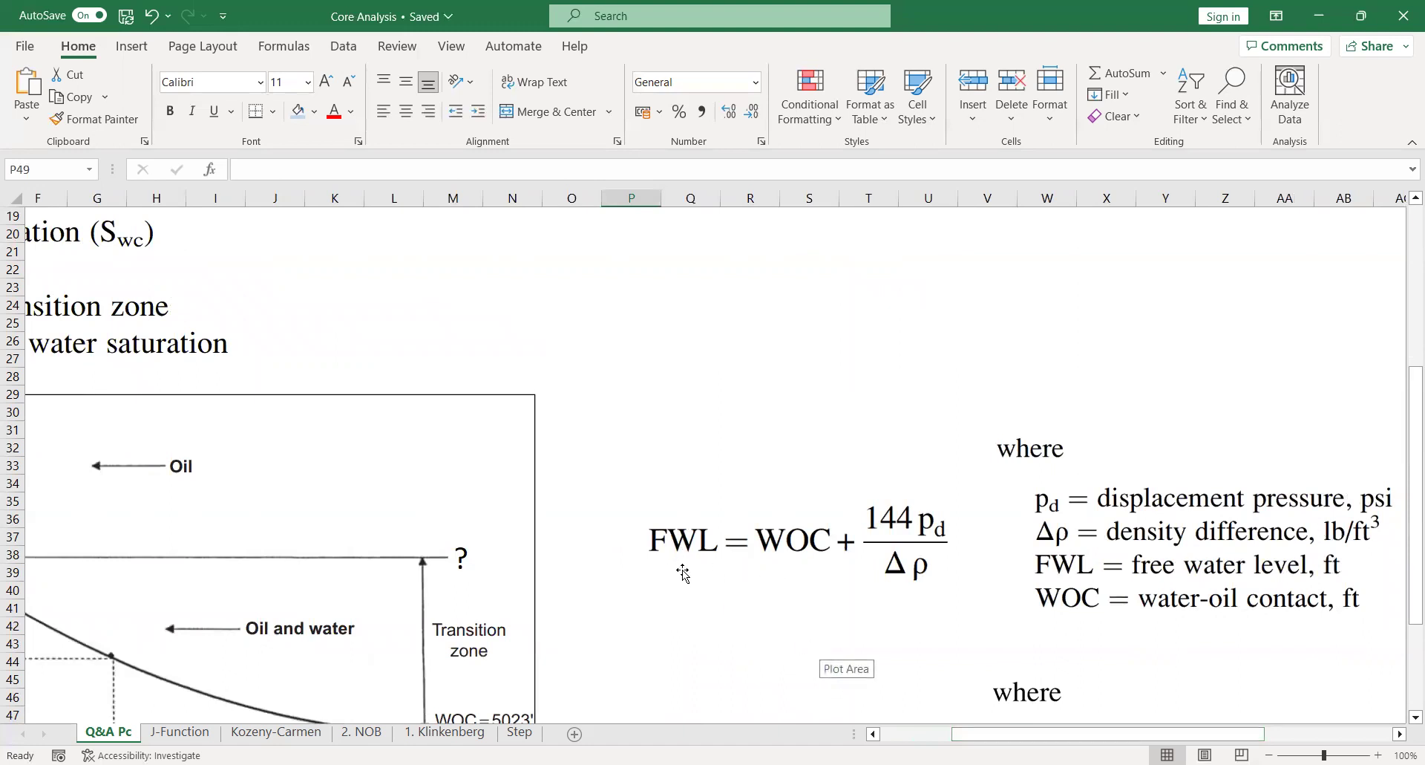
pyautogui.click(833, 543)
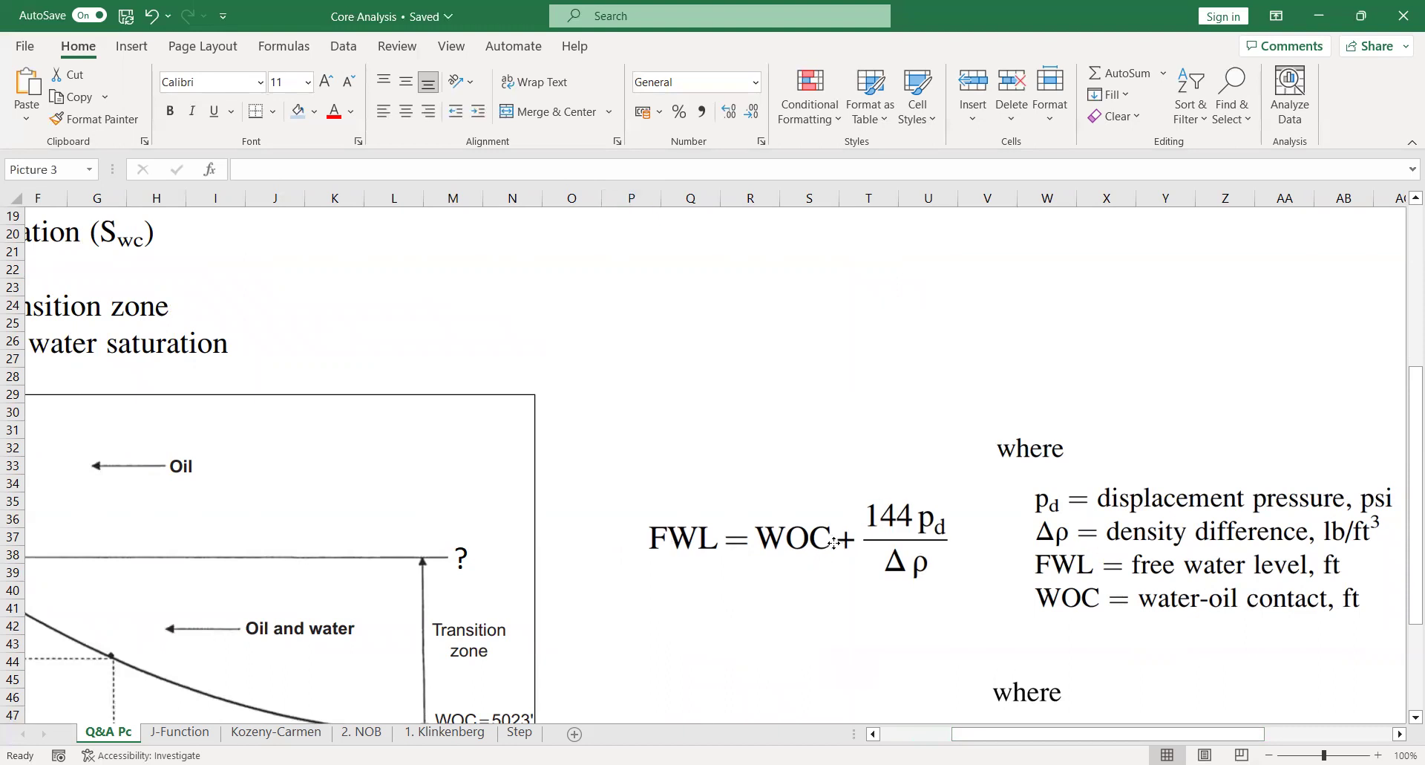
pyautogui.moveTo(834, 542); pyautogui.dragTo(811, 547)
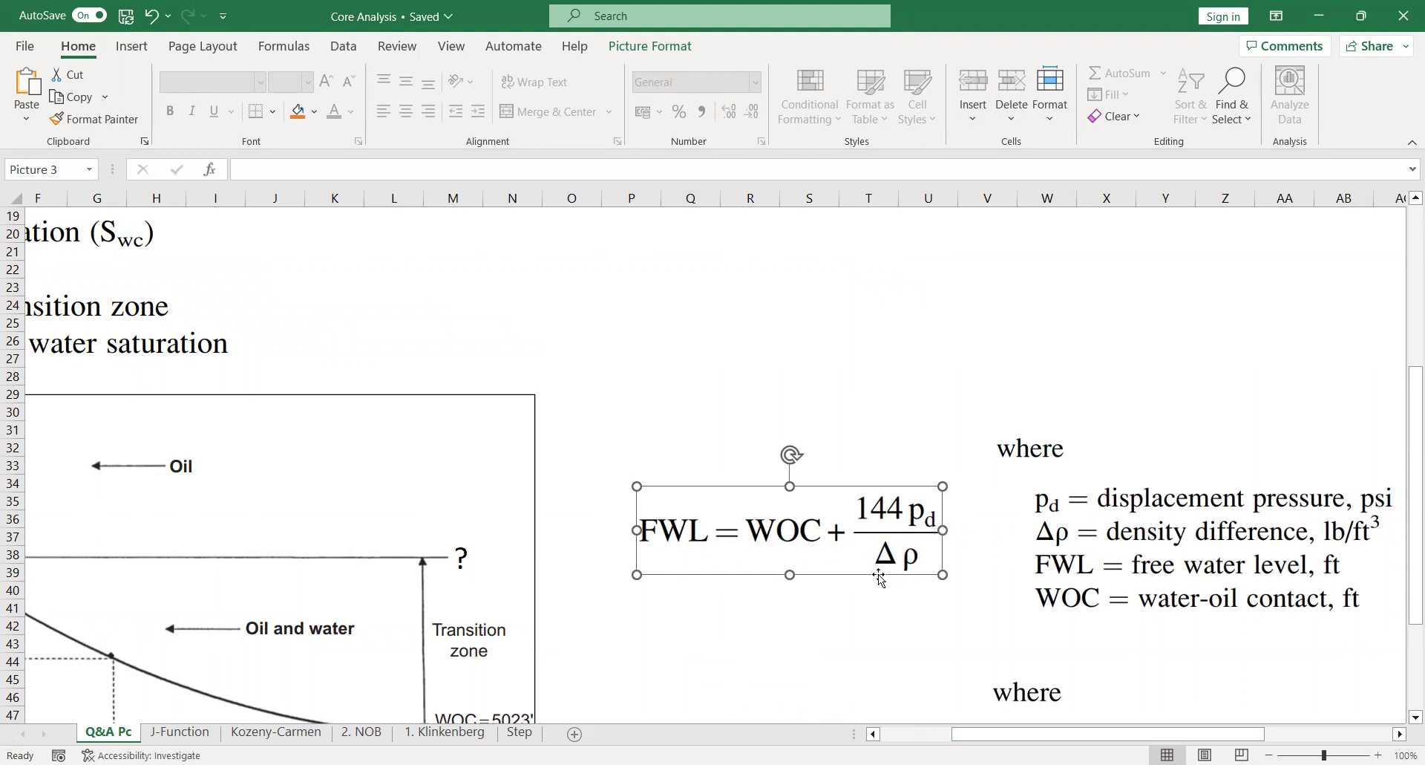
# Move the H = 144 pc/Δρ equation picture about 30 px left, under the FWL equation
pyautogui.moveTo(1030, 739); pyautogui.dragTo(1078, 738)
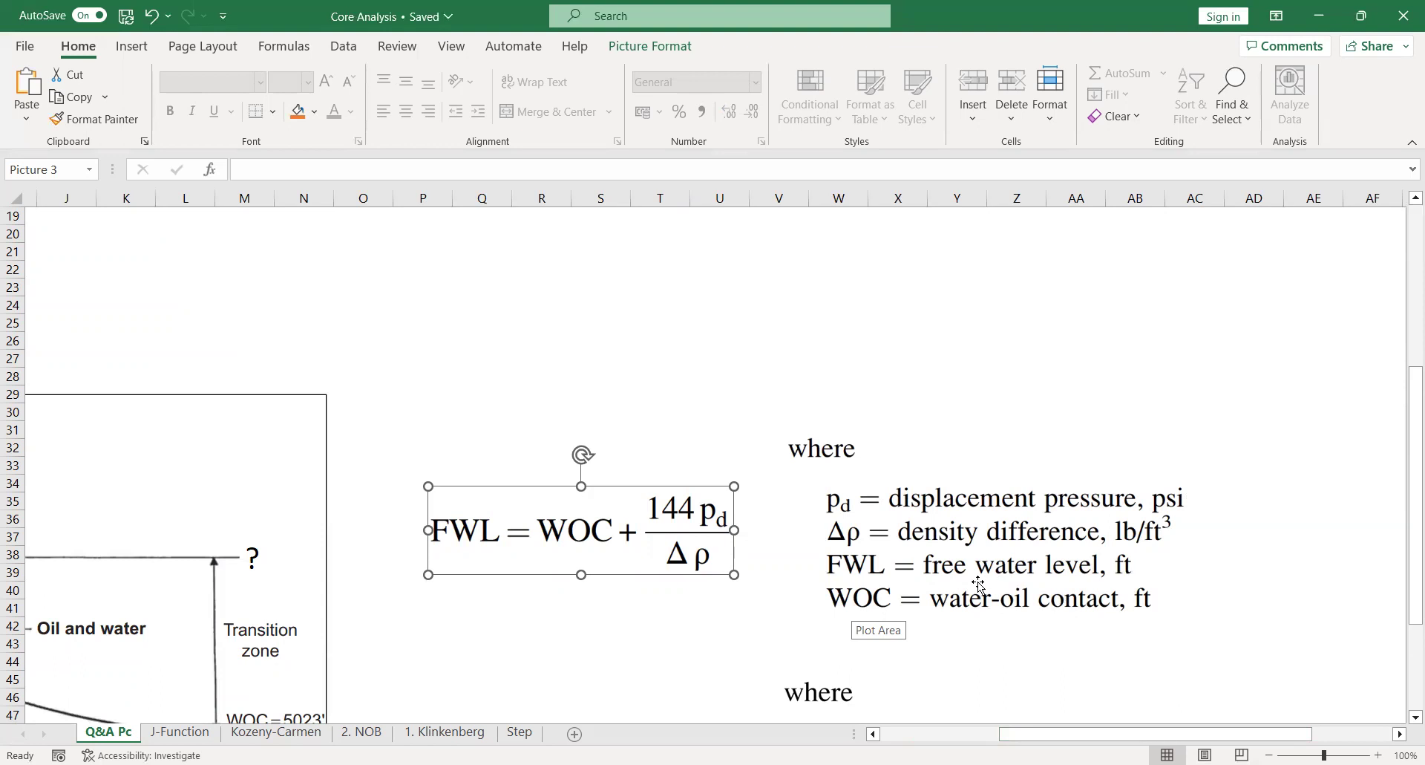
pyautogui.scroll(-3, 978, 582)
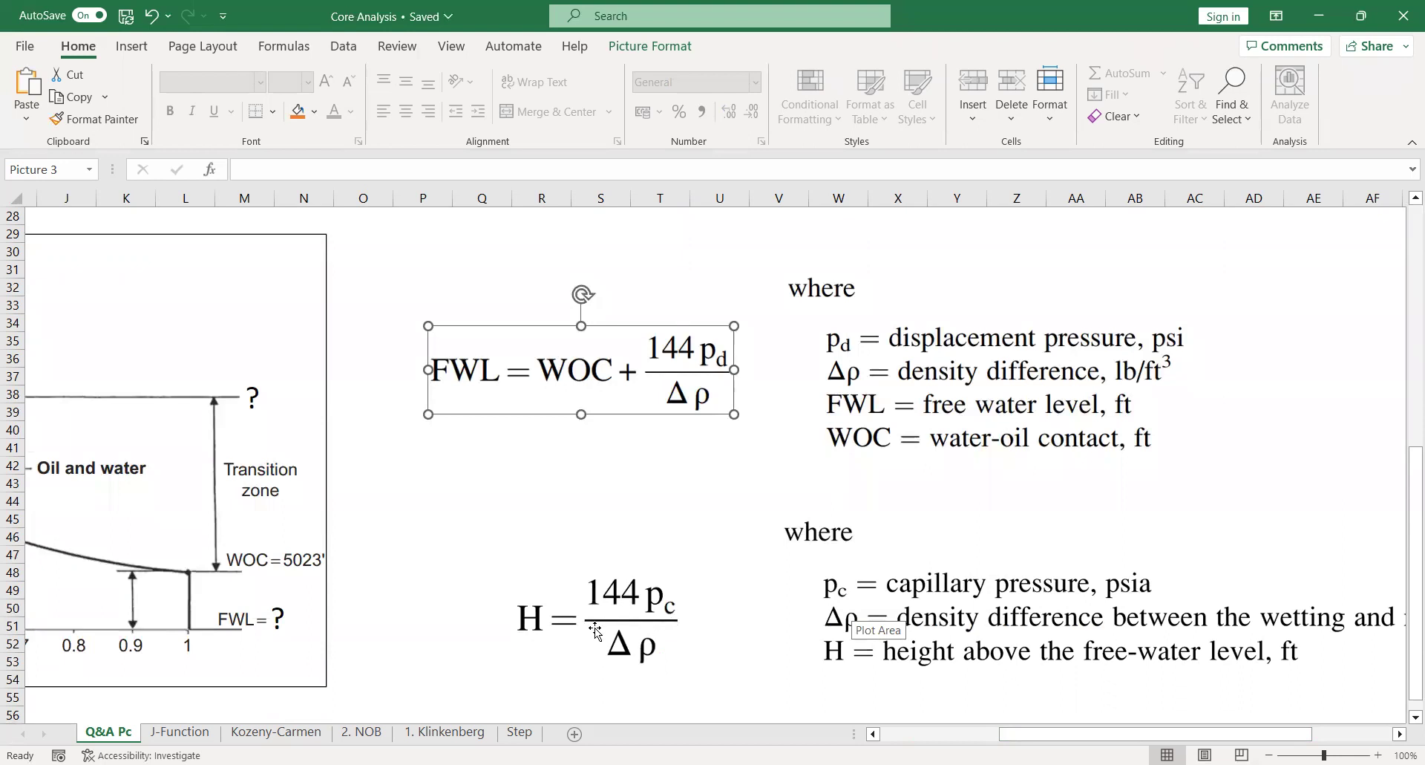
pyautogui.moveTo(585, 618); pyautogui.dragTo(563, 615)
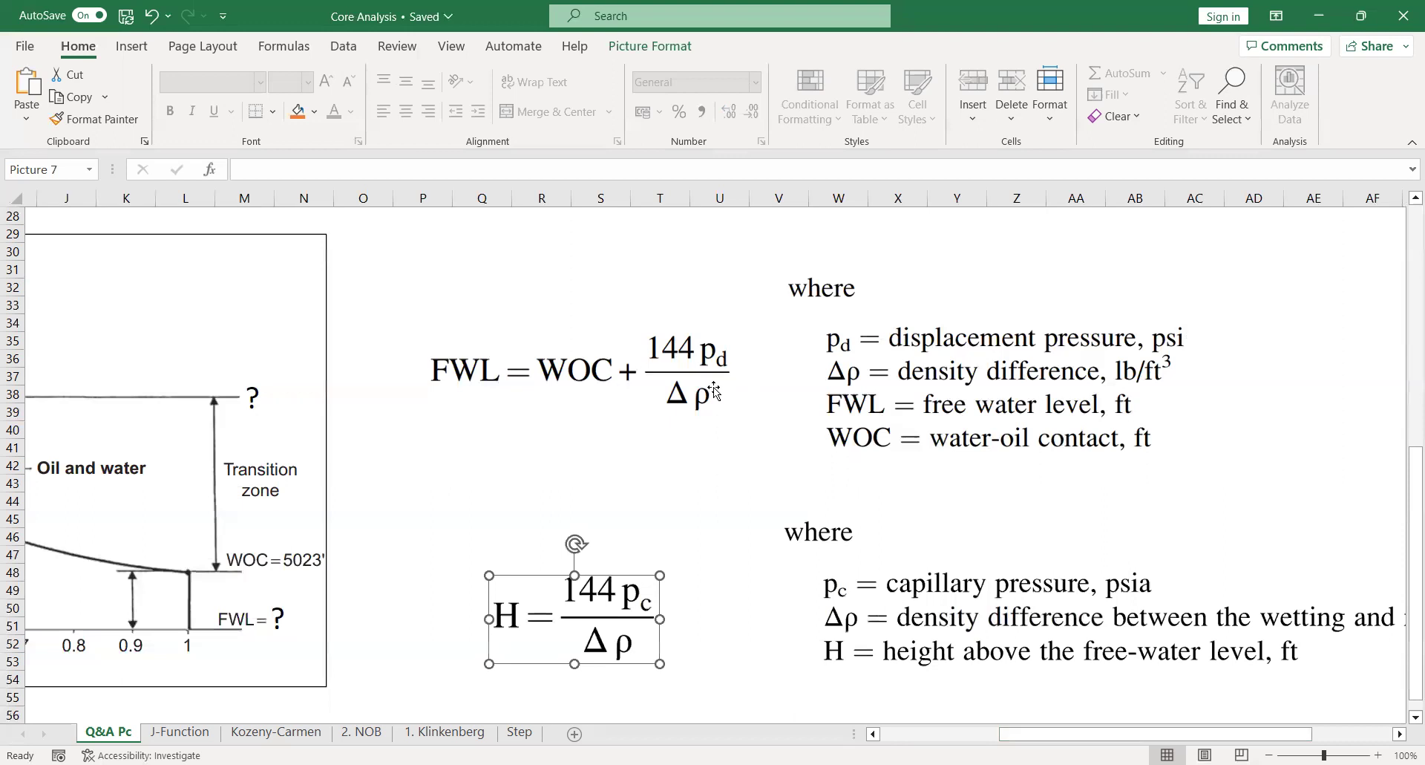
pyautogui.moveTo(1017, 734); pyautogui.dragTo(980, 734)
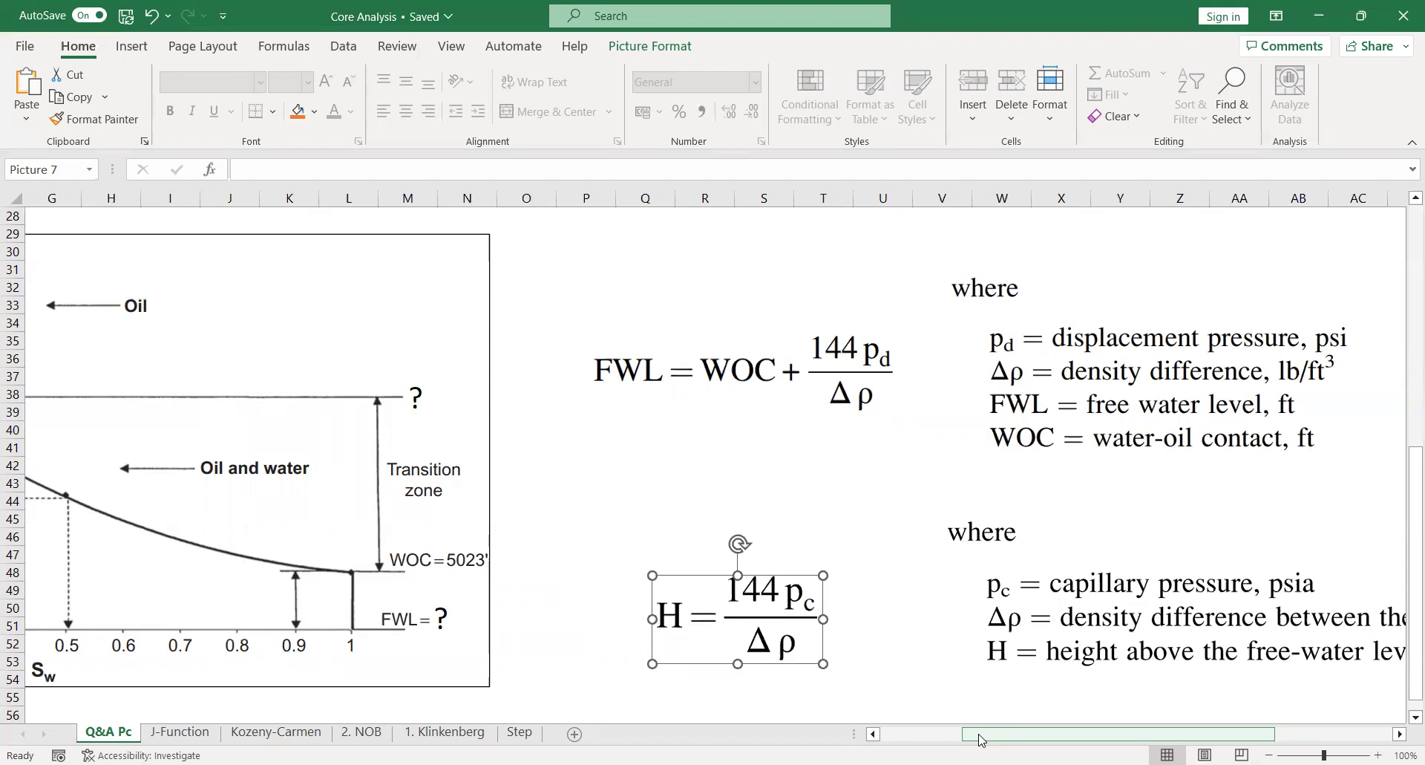
pyautogui.moveTo(982, 739); pyautogui.dragTo(920, 737)
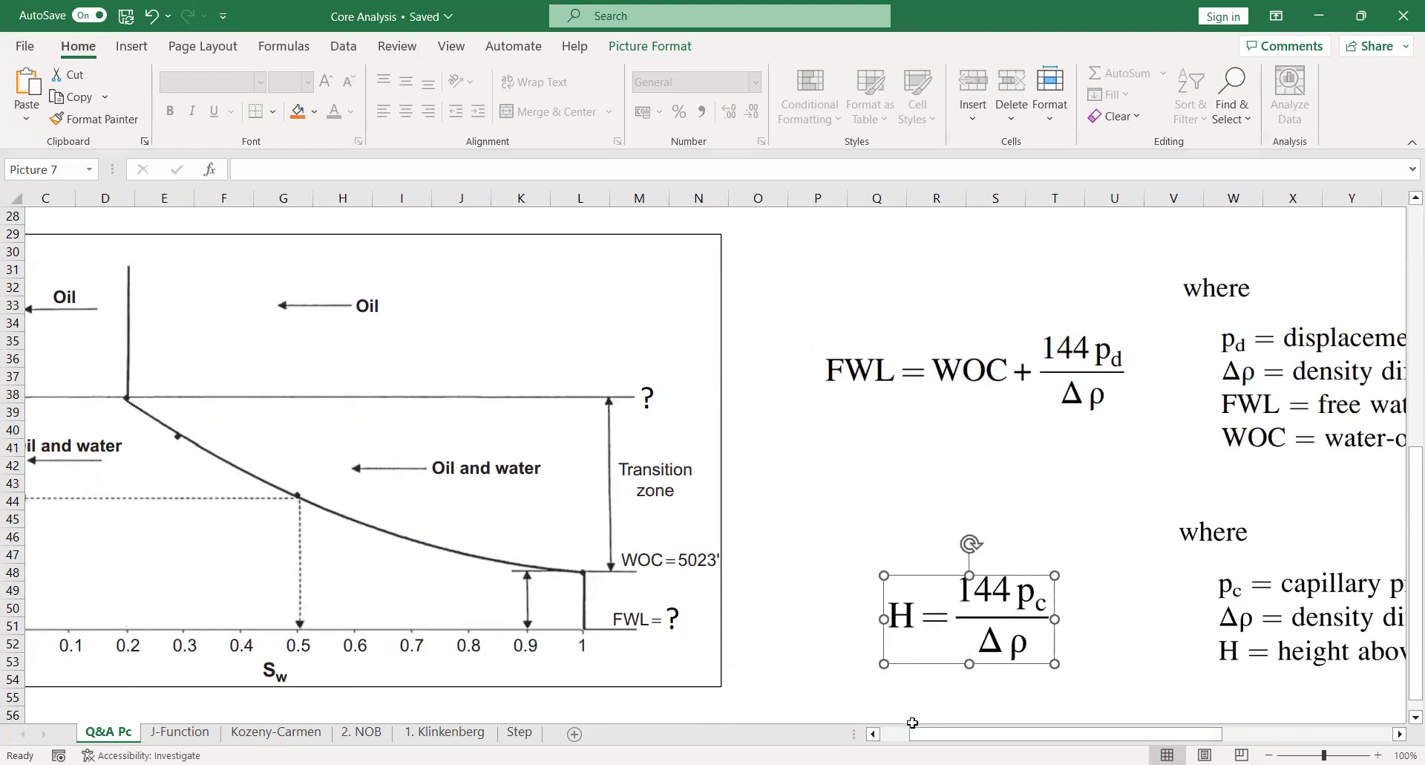
pyautogui.moveTo(921, 737); pyautogui.dragTo(892, 737)
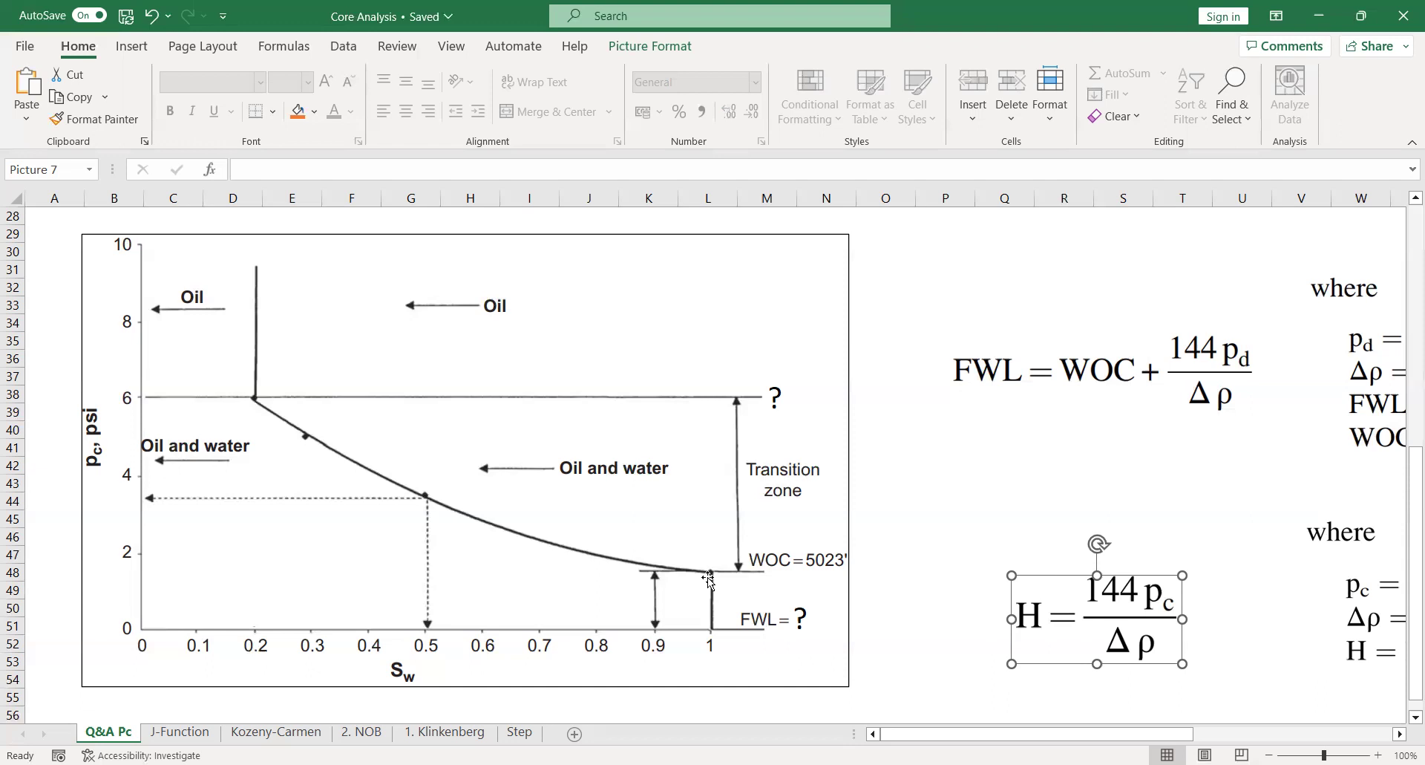
pyautogui.click(995, 501)
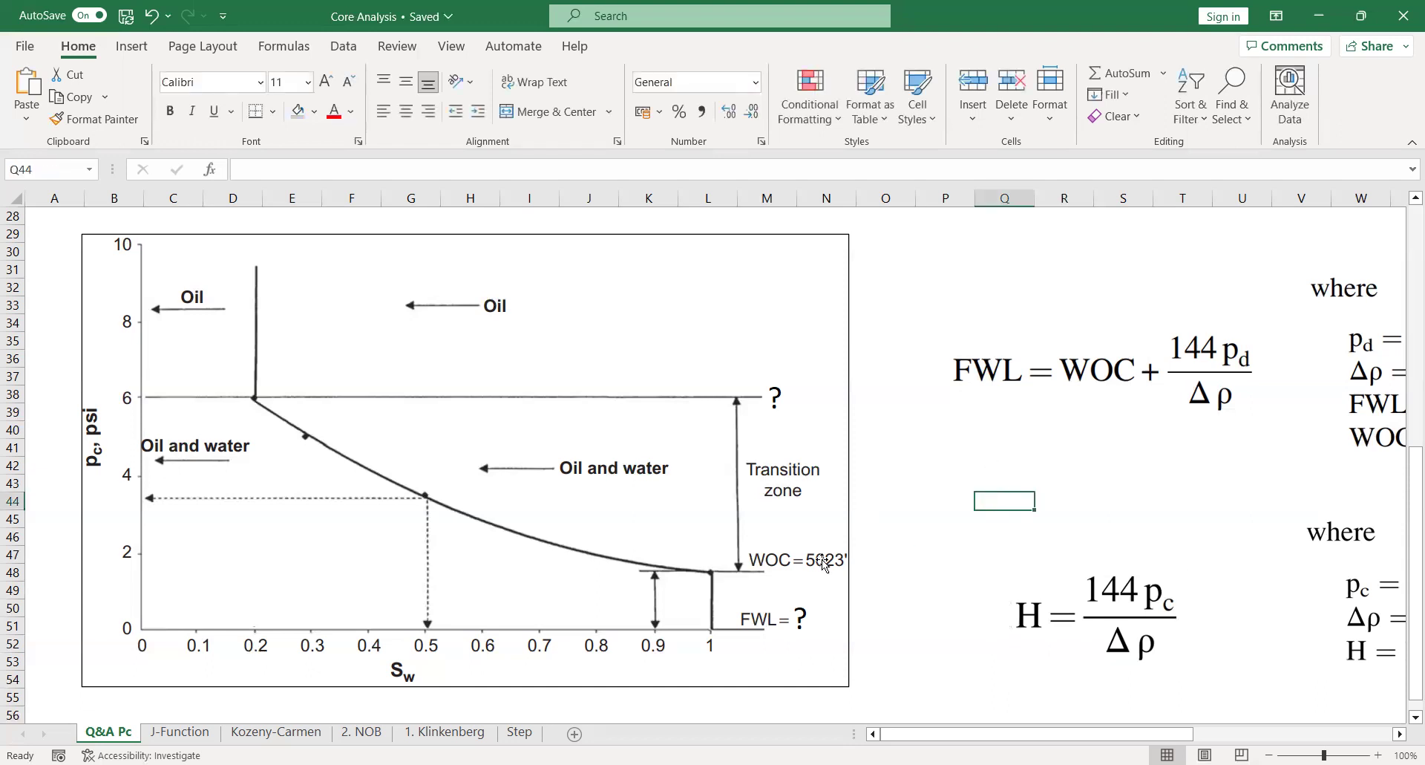
pyautogui.scroll(-3, 823, 564)
pyautogui.scroll(8, 731, 555)
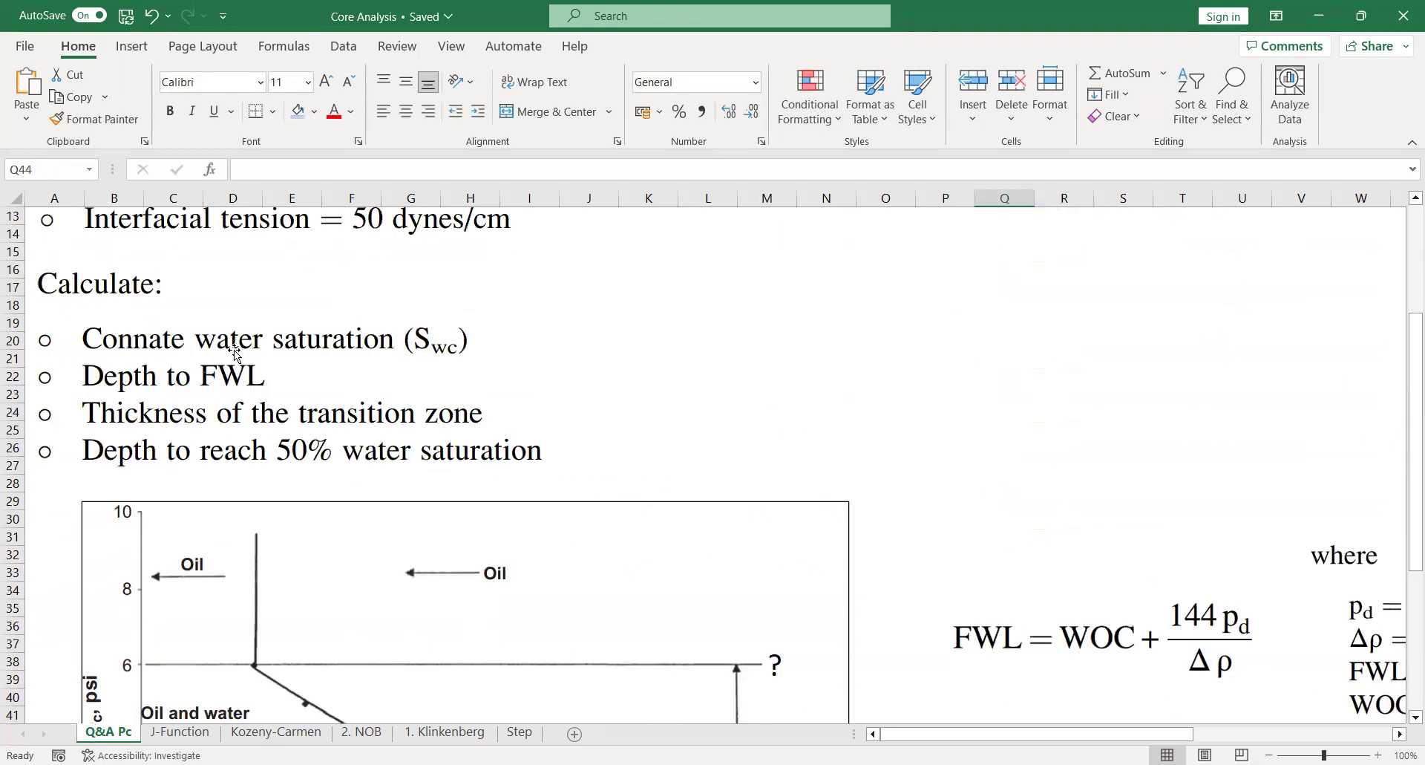